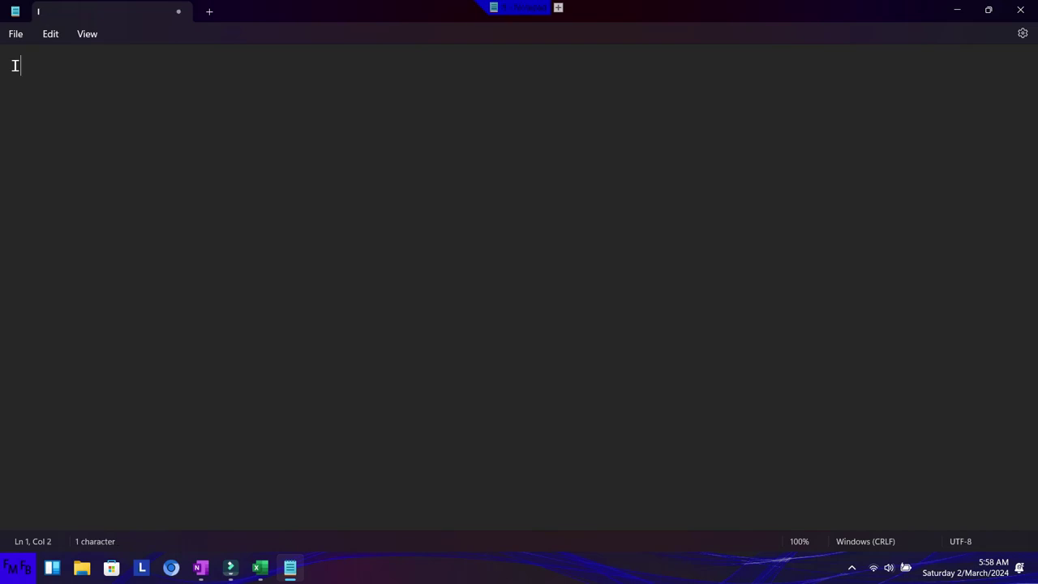
# - Type the intro 'In this video, I will show you how to change between the different views in excel.' plus its Spanish start
pyautogui.write('this vide')
pyautogui.press('BackSpace')
pyautogui.write('deo, I will show you ')
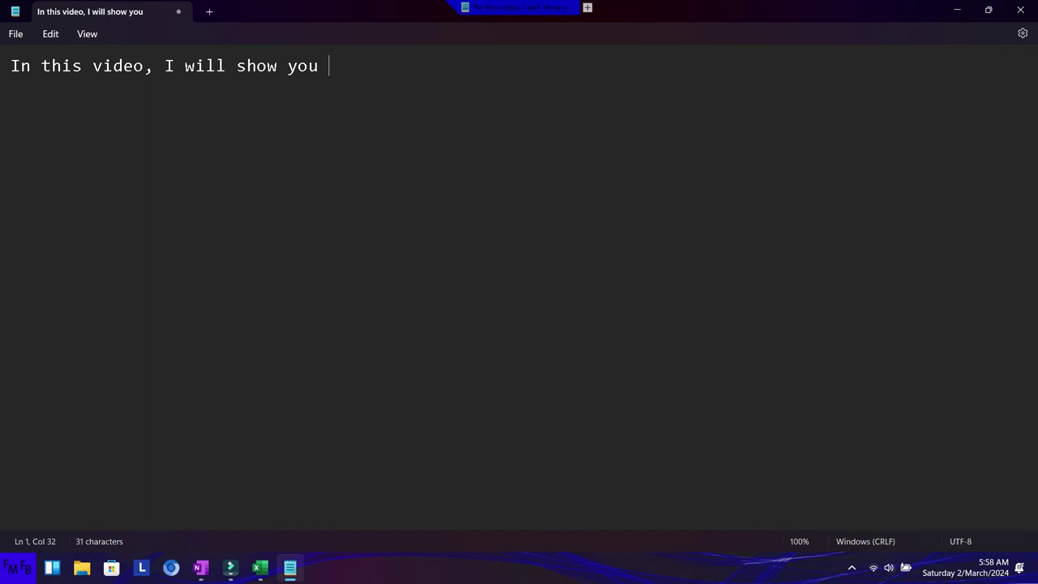
pyautogui.write('how ')
pyautogui.write('to chan')
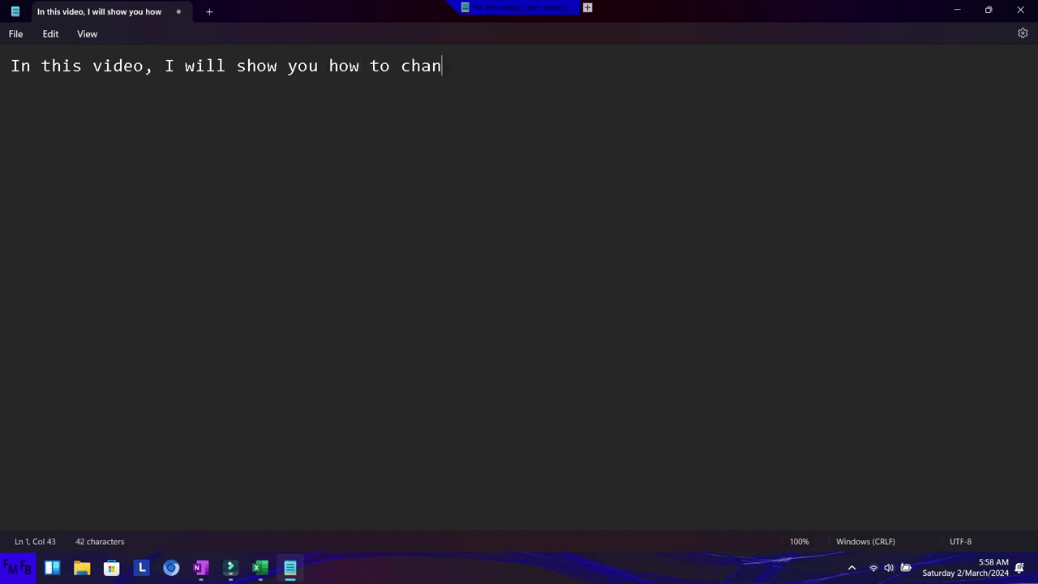
pyautogui.write('ge between the different views in exce')
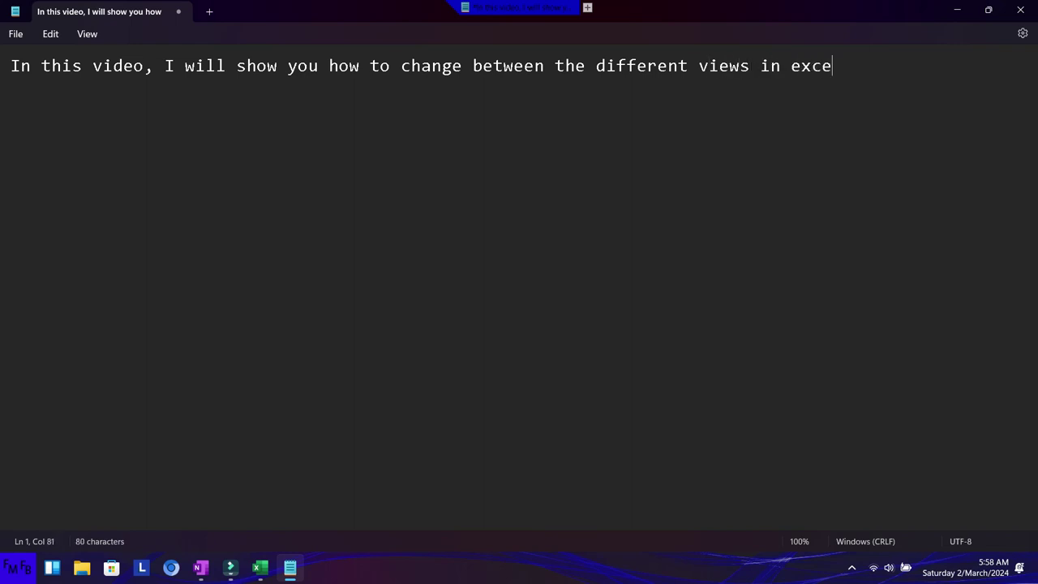
pyautogui.write('l')
pyautogui.write('./')
pyautogui.write('En este vide, yo les mostraré como cambiar entre la')
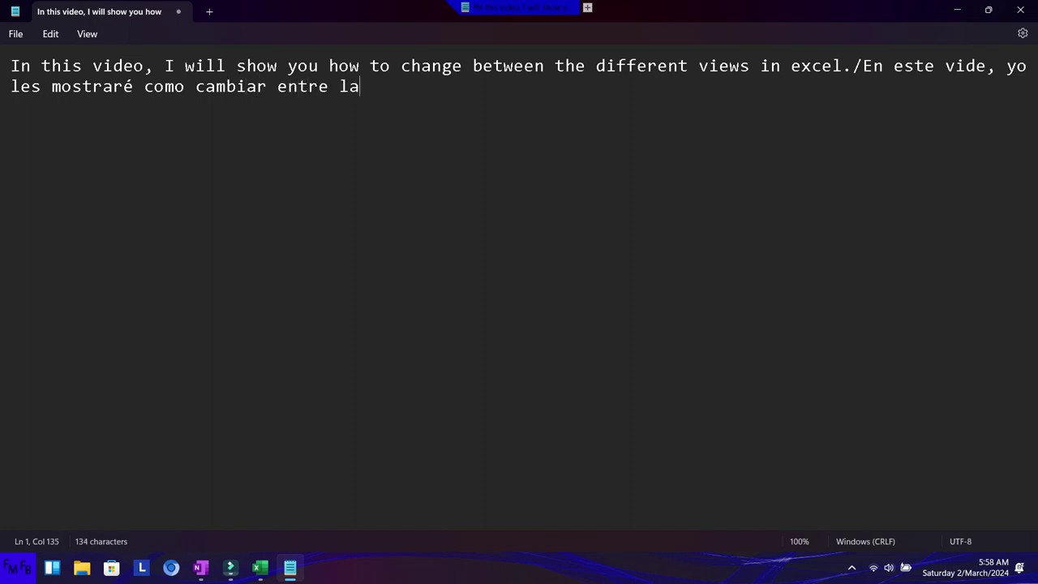
pyautogui.write('s ')
pyautogui.write('diferentes vistas en Exce')
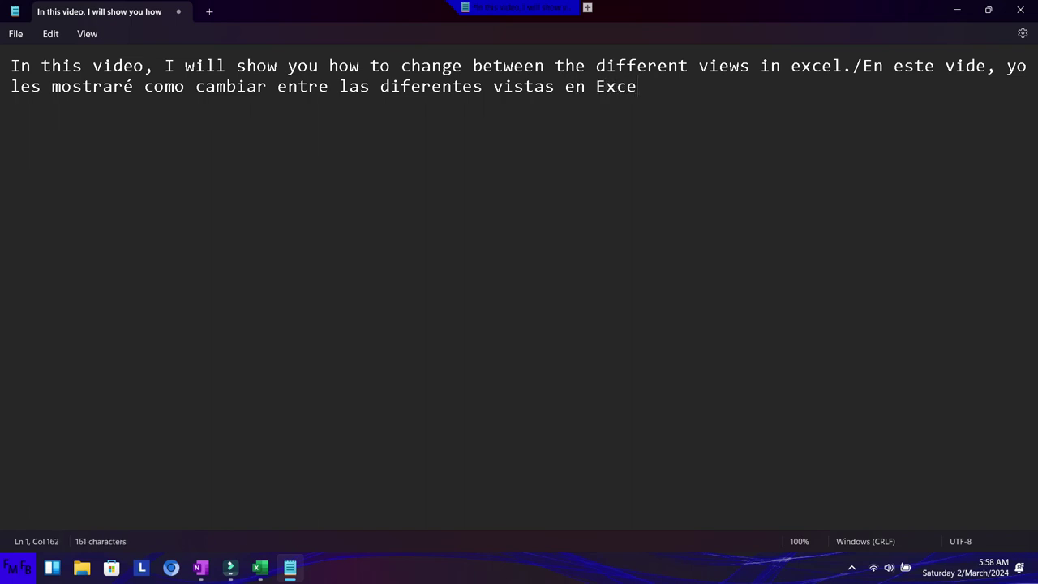
pyautogui.write('l.')
# - On a new line, add the English and Spanish sentences about the view buttons at Excel's bottom-right corner
pyautogui.press('Return')
pyautogui.write('The easis')
pyautogui.write('et ')
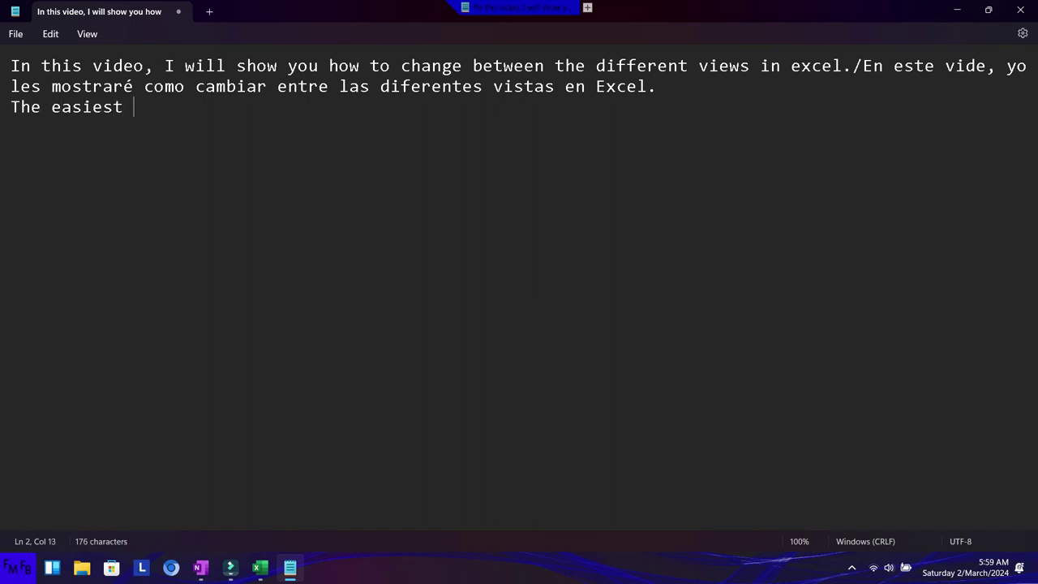
pyautogui.write('option is to')
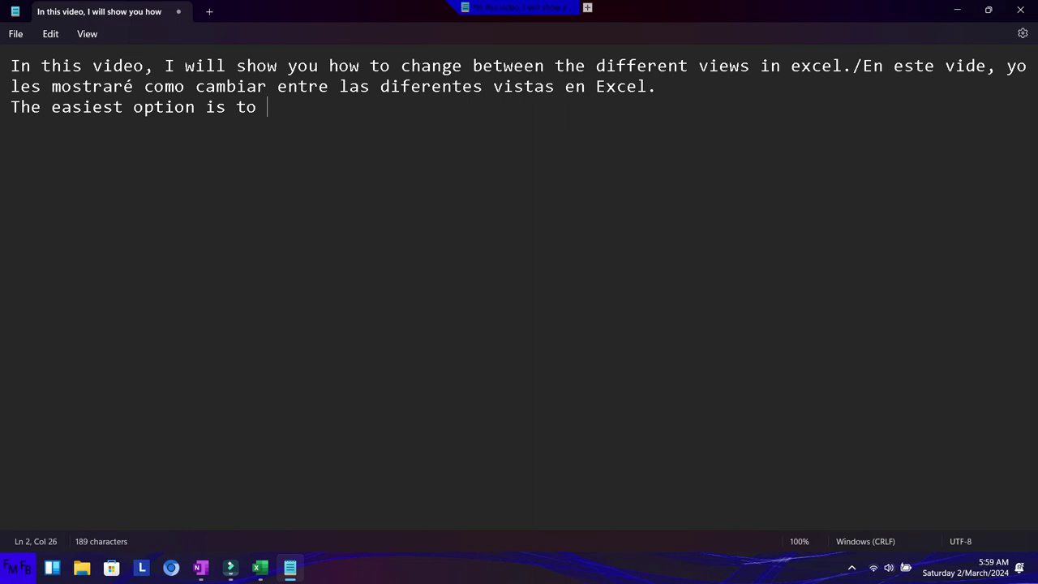
pyautogui.write('use the buttons on the right bottom corner of Excel./La forma ma')
pyautogui.press('BackSpace')
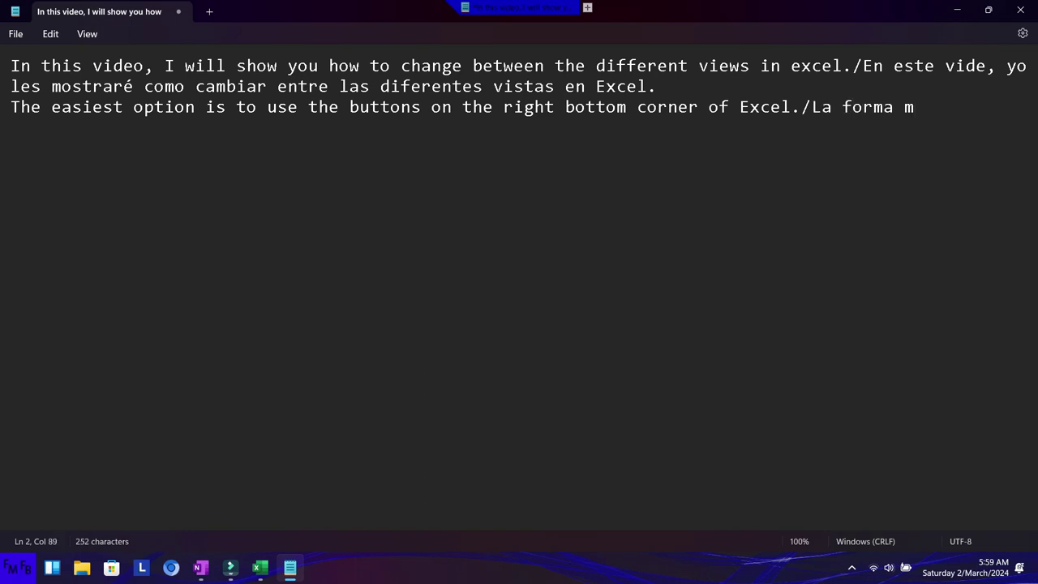
pyautogui.write('ás fácil es usar las opciones en la parte inferio')
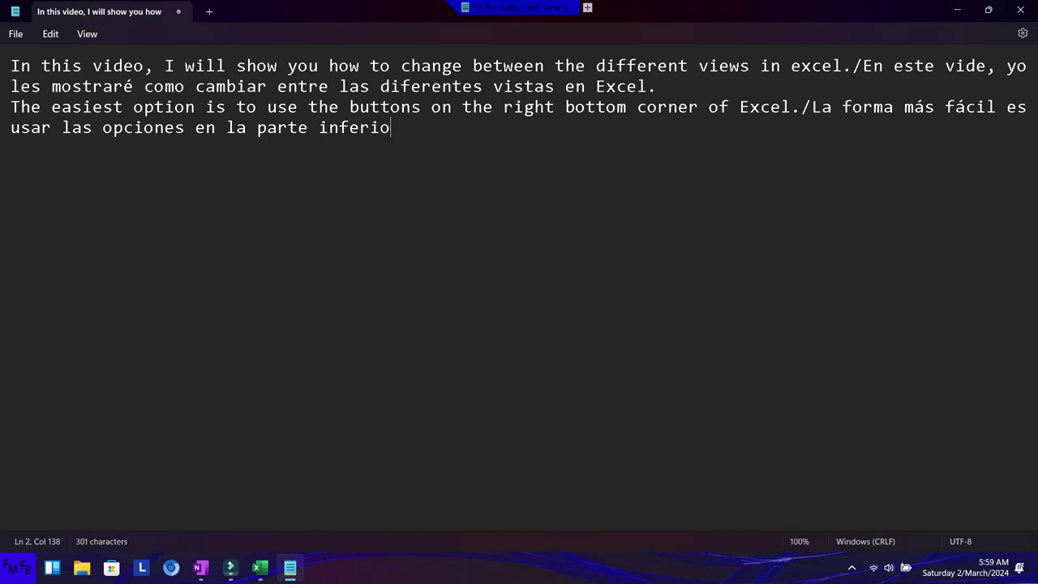
pyautogui.write('r derecha de Excel.')
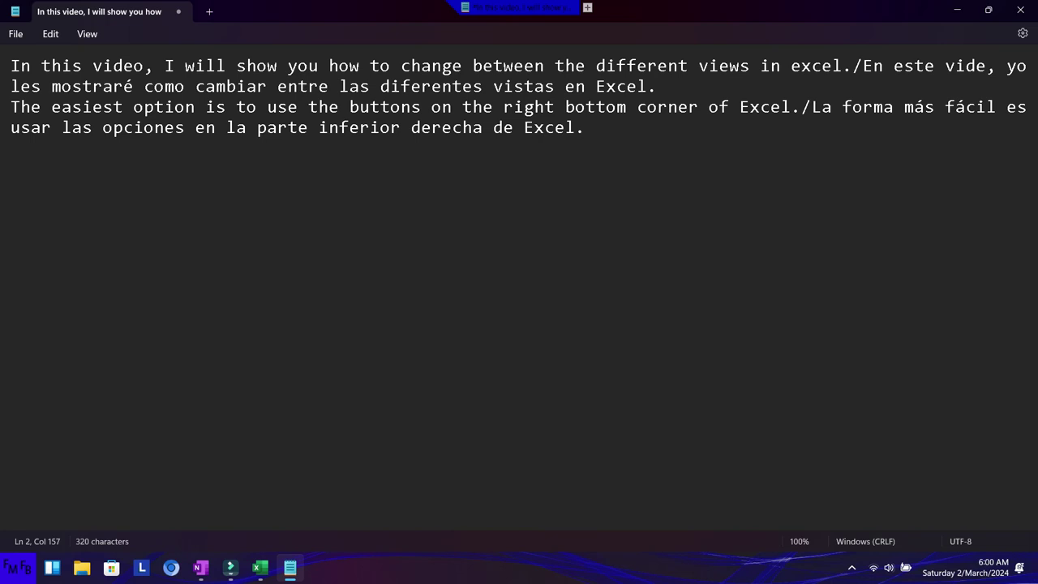
# - In Excel, use the status-bar buttons to cycle Page Layout, Normal, Page Break Preview, then Normal
pyautogui.click(260, 567)
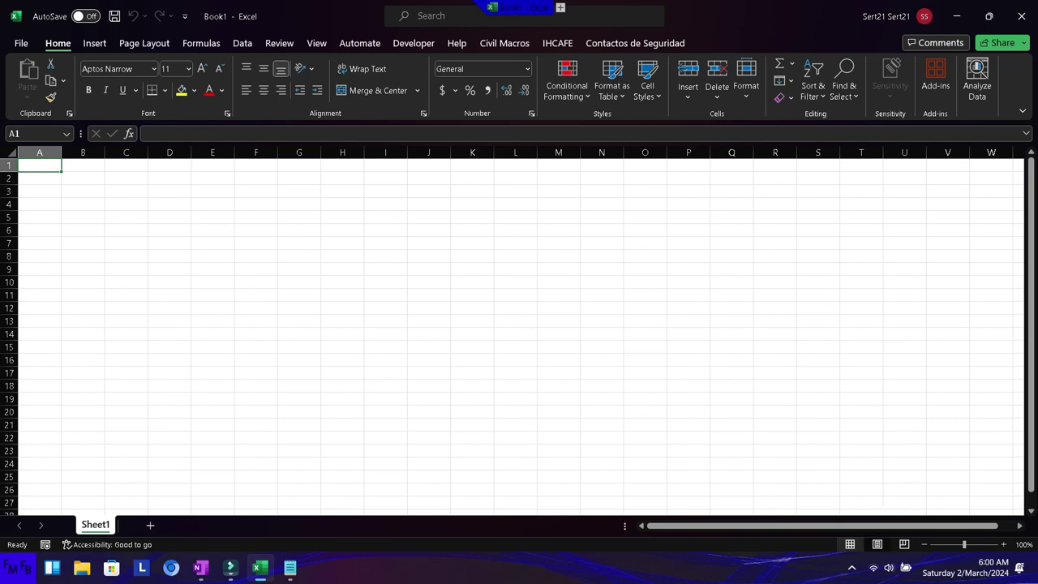
pyautogui.click(877, 544)
pyautogui.click(850, 544)
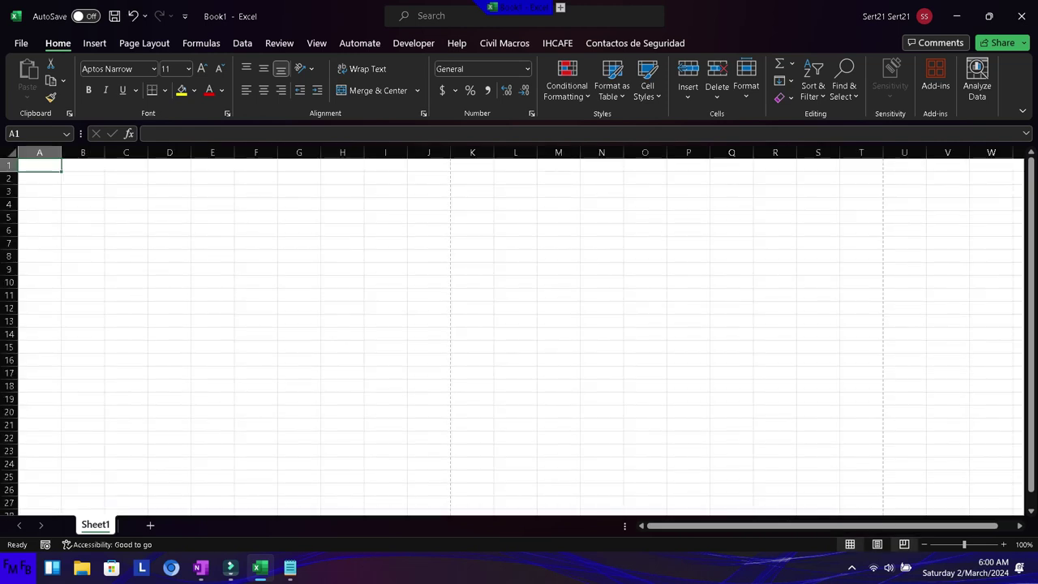
pyautogui.click(904, 544)
pyautogui.click(850, 545)
pyautogui.hotkey('alt', 'Tab')
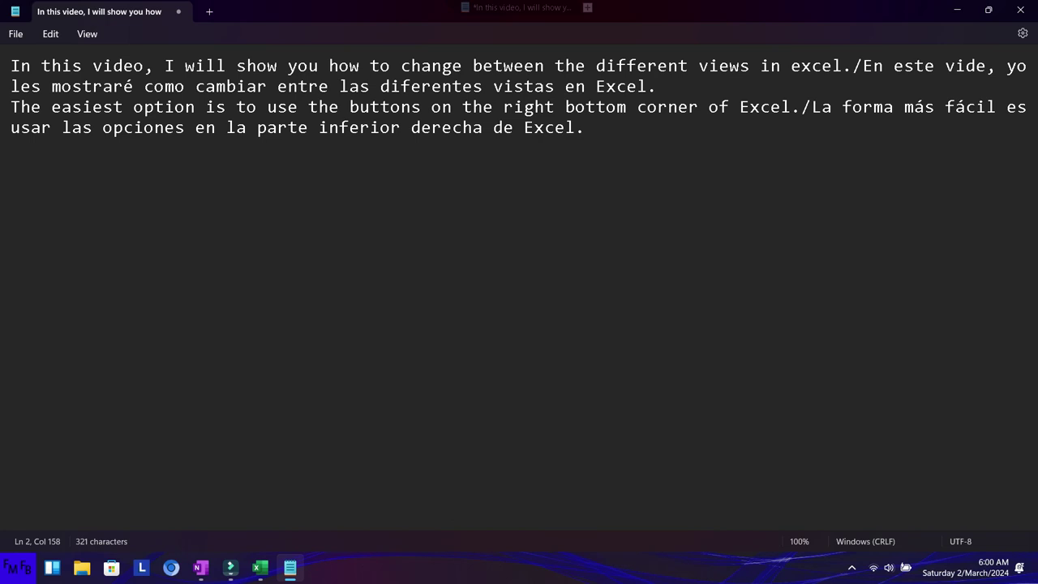
# - Append 'The other option is using the buttons in the View tab.' and its partial Spanish translation
pyautogui.write('The other options')
pyautogui.press('BackSpace')
pyautogui.write('is using the buttons in the View tab./La otra opción es usar los botones la la pesta')
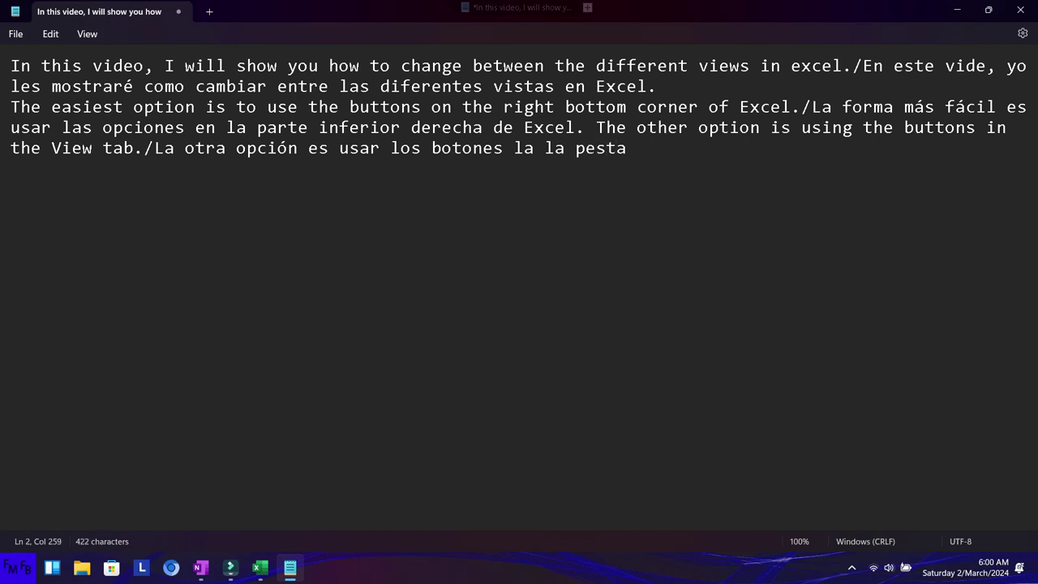
pyautogui.write('ña de vista.')
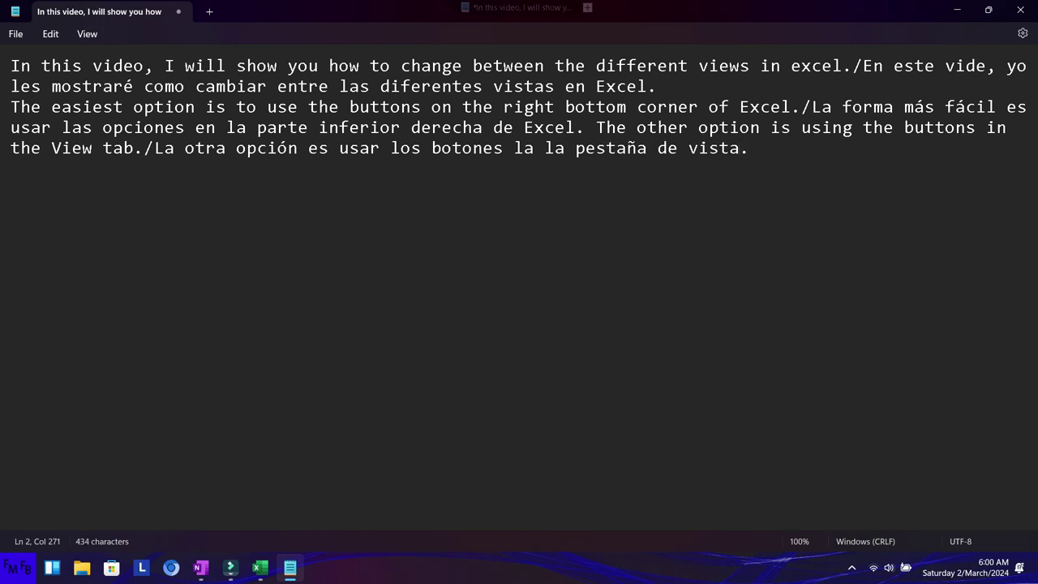
# - Back in Excel, switch the sheet to Page Break Preview from the View tab
pyautogui.hotkey('alt', 'Tab')
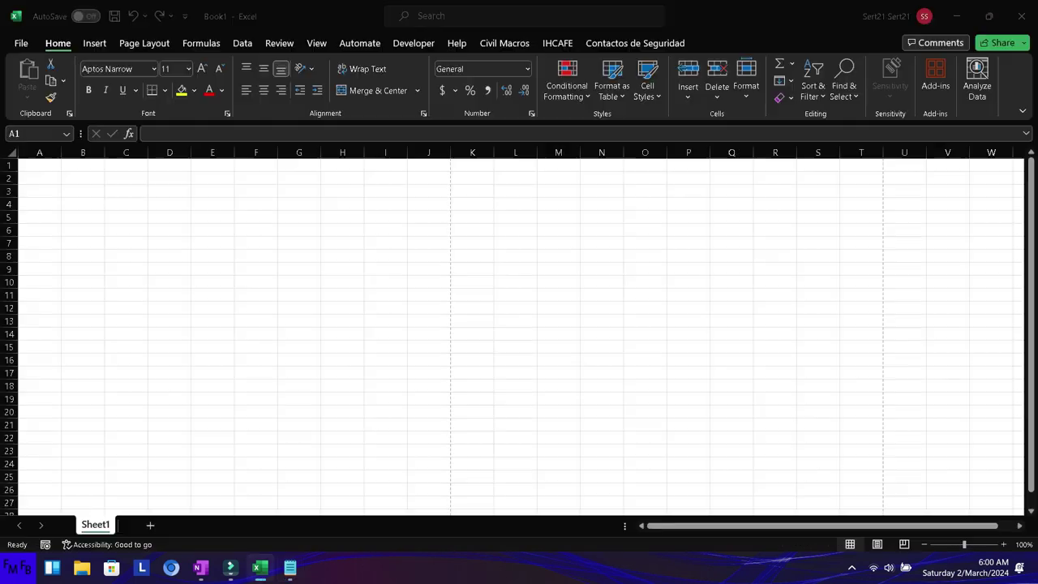
pyautogui.hotkey('alt', 'w')
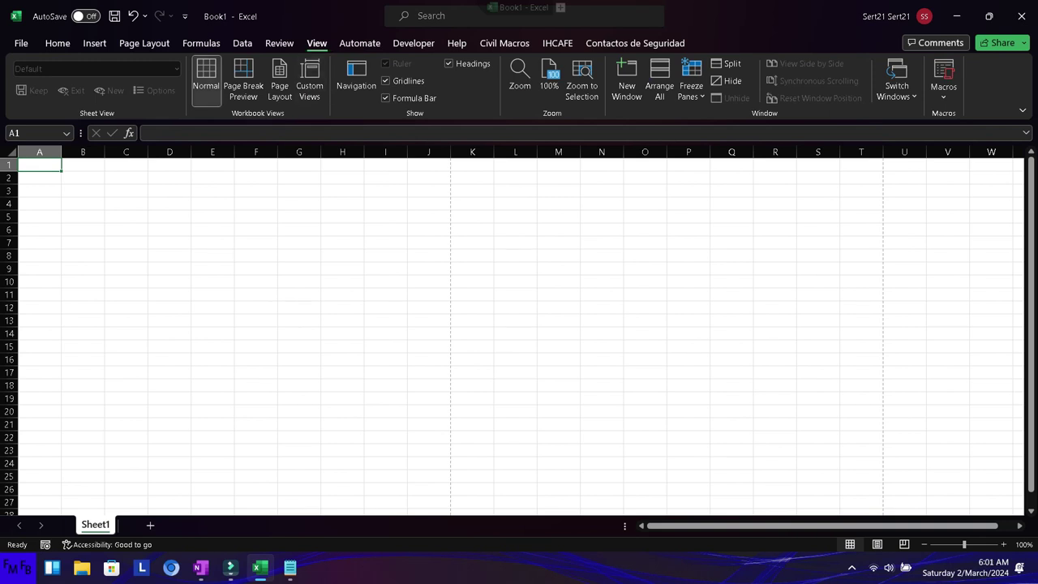
pyautogui.click(243, 81)
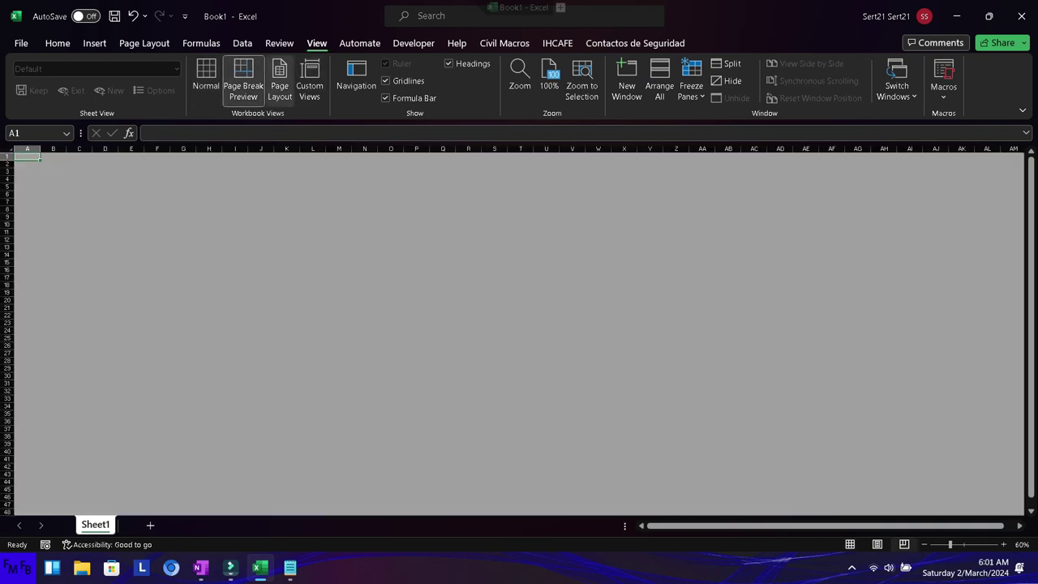
# - Use the Alt+W shortcuts to switch to Normal, then Page Layout, and back to Normal view
pyautogui.hotkey('alt', 'w')
pyautogui.press('l')
pyautogui.hotkey('alt', 'w')
pyautogui.press('p')
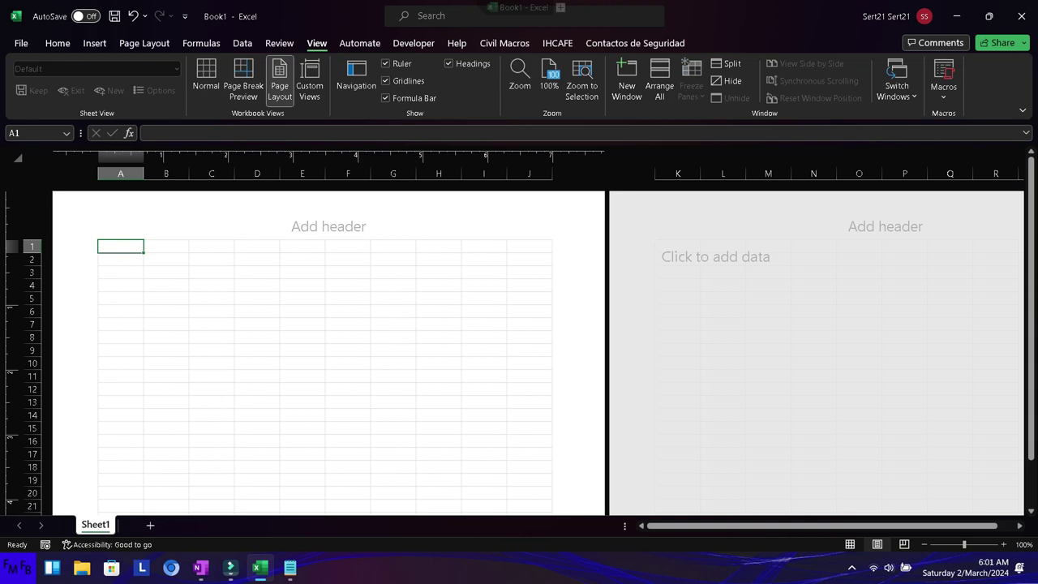
pyautogui.hotkey('alt', 'w')
pyautogui.press('l')
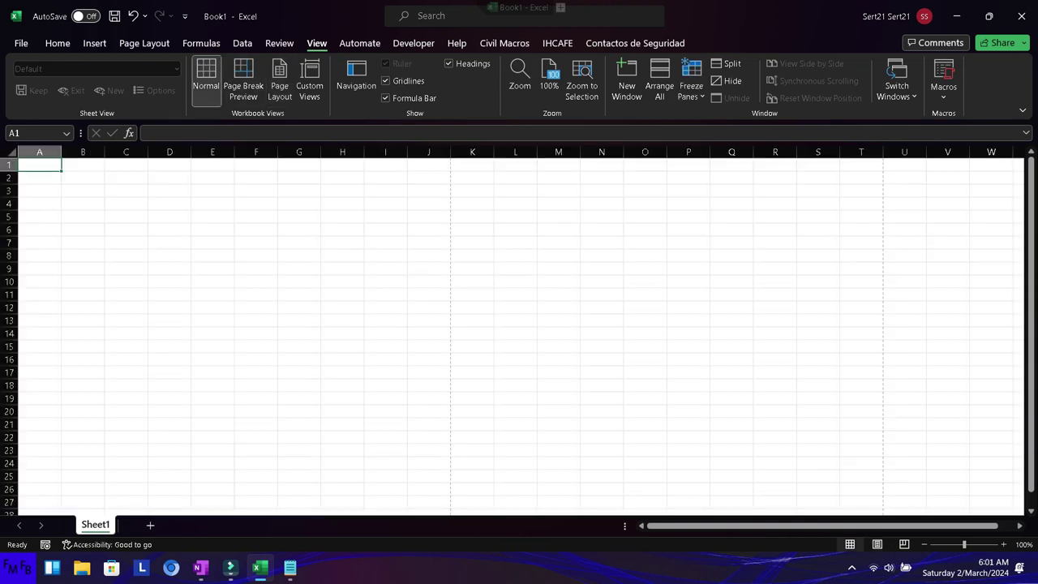